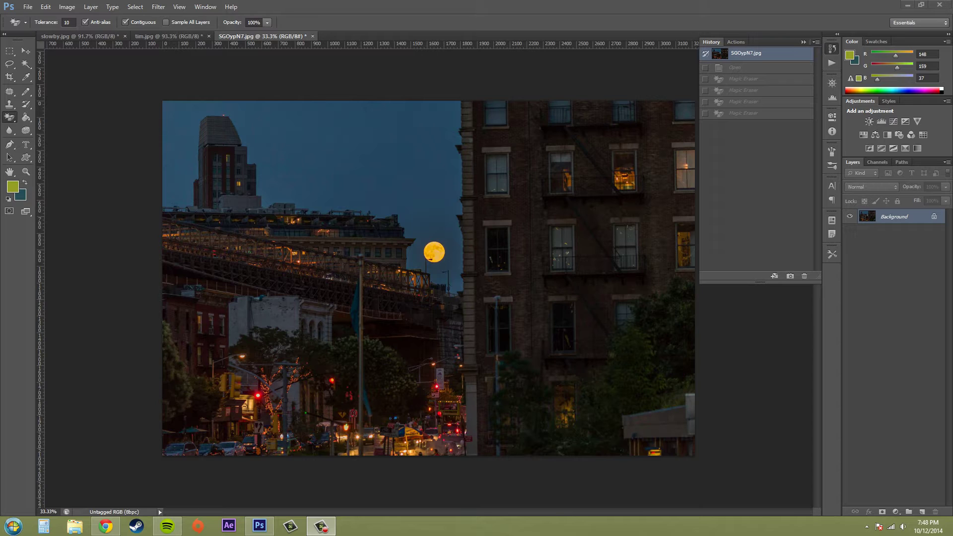
- Choose the Magic Eraser Tool from the eraser tools
click(11, 120)
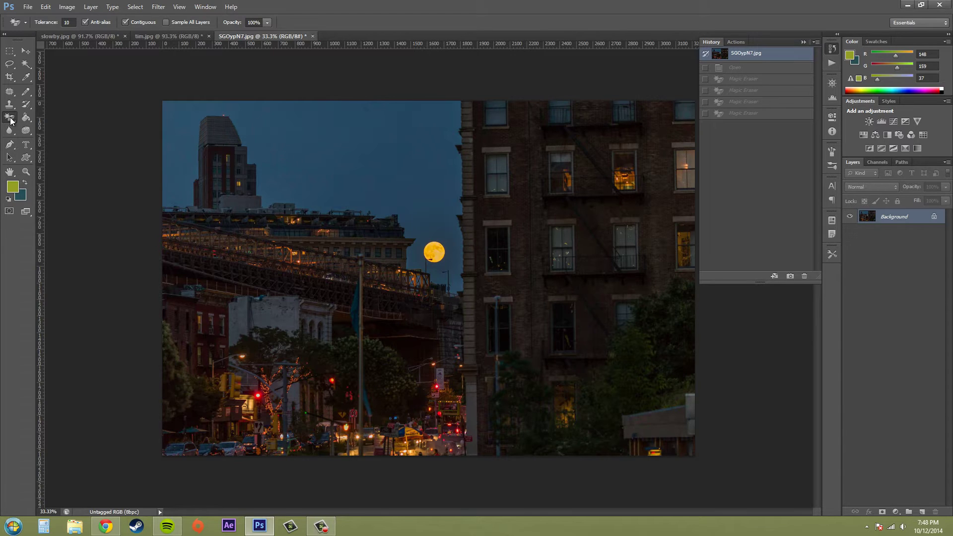
click(10, 121)
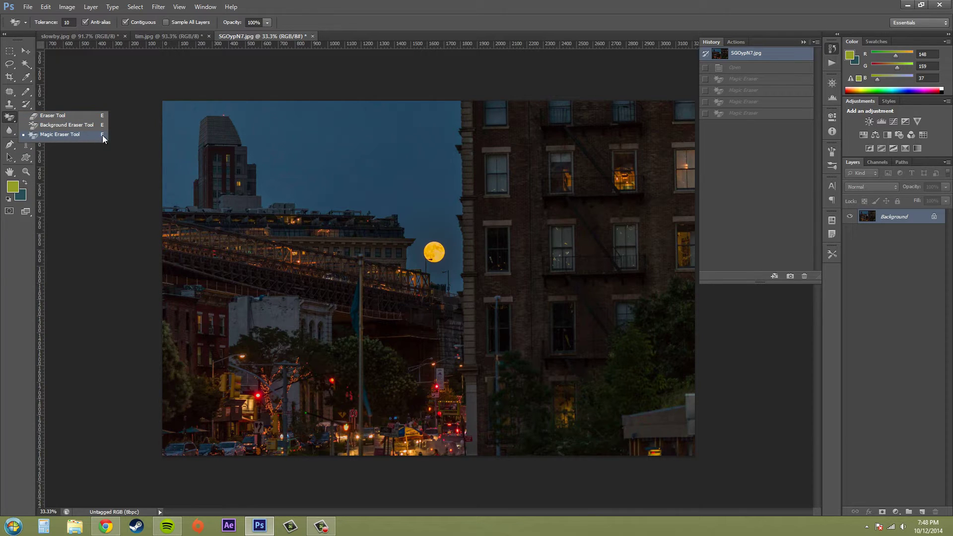
click(73, 130)
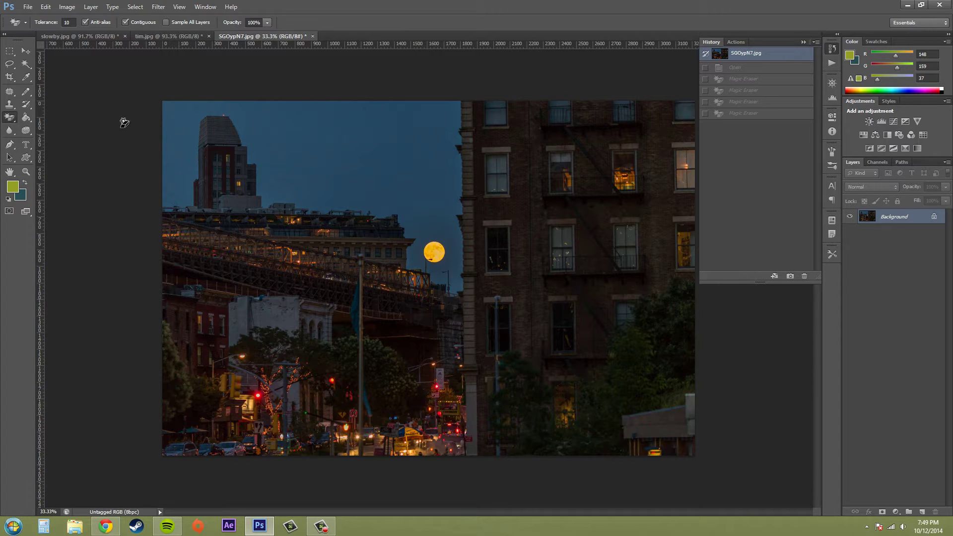
- Try a Magic Eraser tolerance of 100 on the sky, then revert the photo
click(53, 25)
text(100)
key(Return)
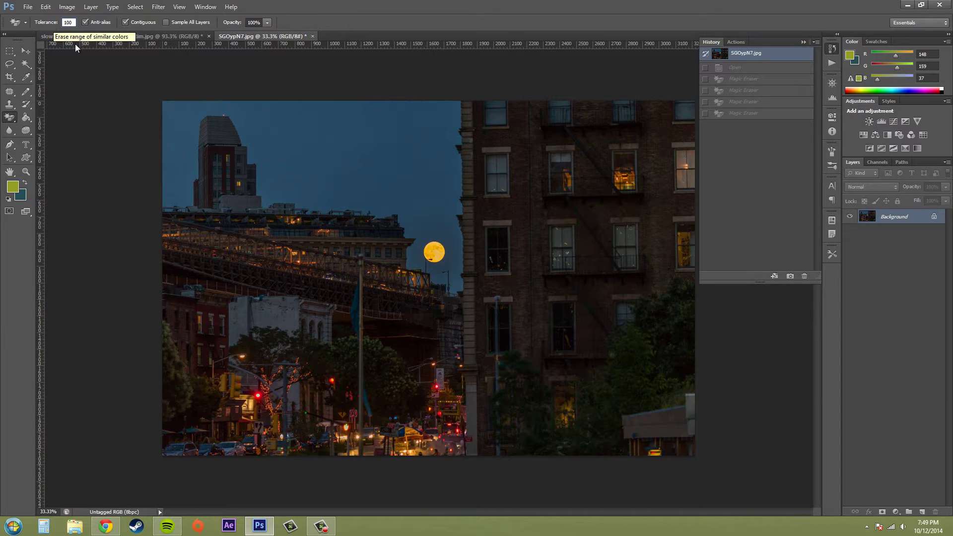
click(384, 168)
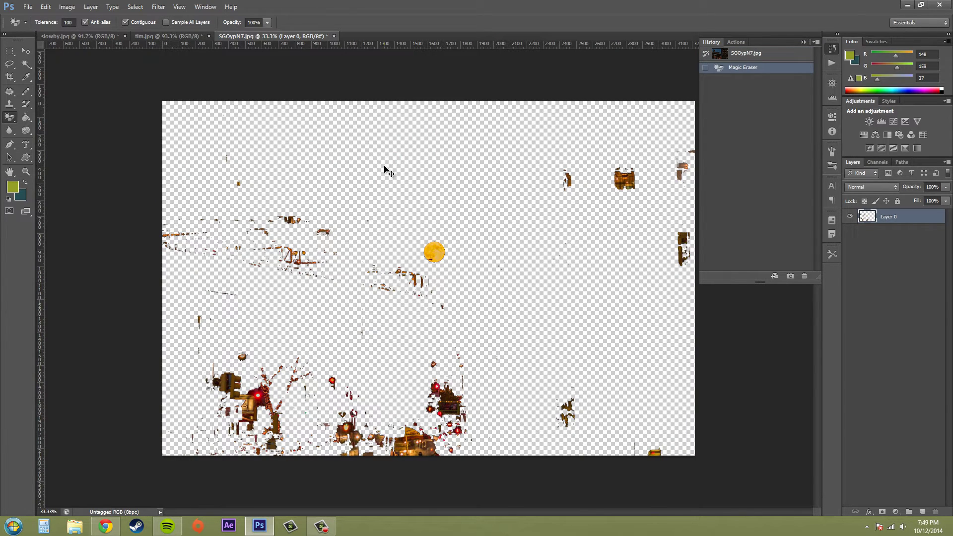
key(F12)
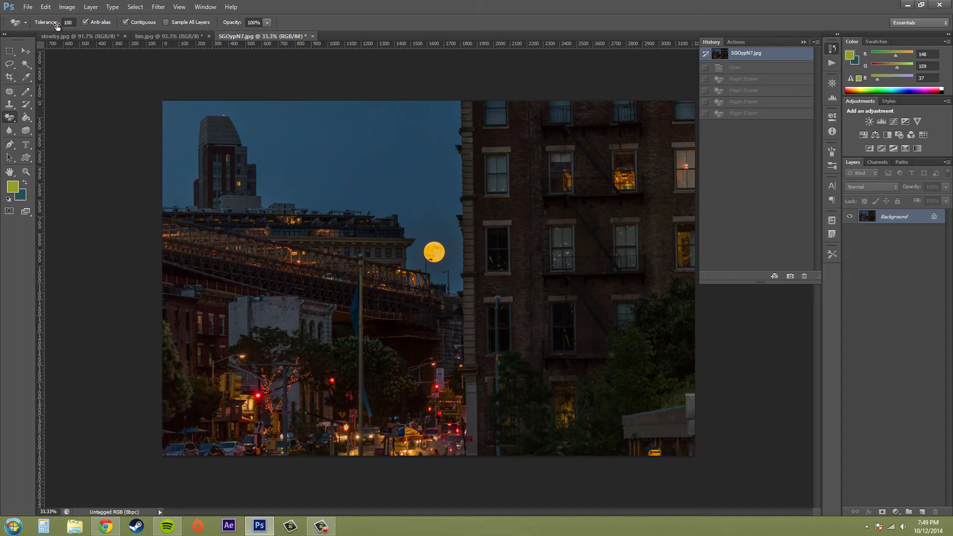
- Test sky erases at tolerance 50 and 40, reverting the photo after each
double_click(76, 23)
text(50)
click(366, 140)
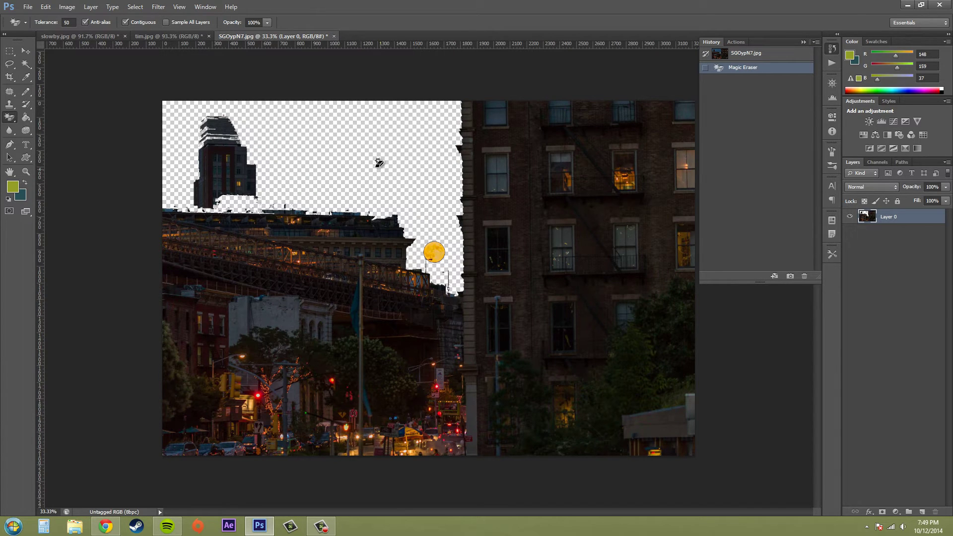
key(F12)
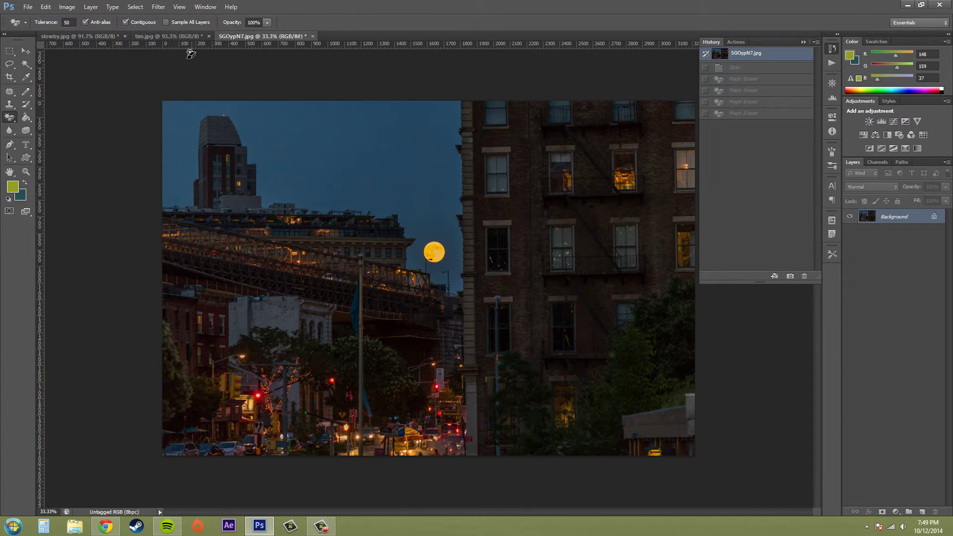
click(64, 22)
text(40)
click(332, 137)
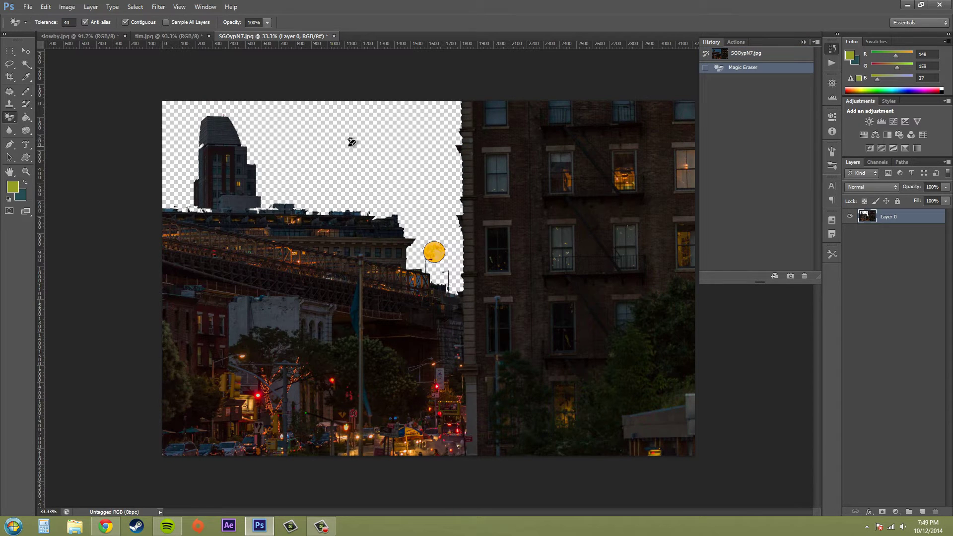
key(F12)
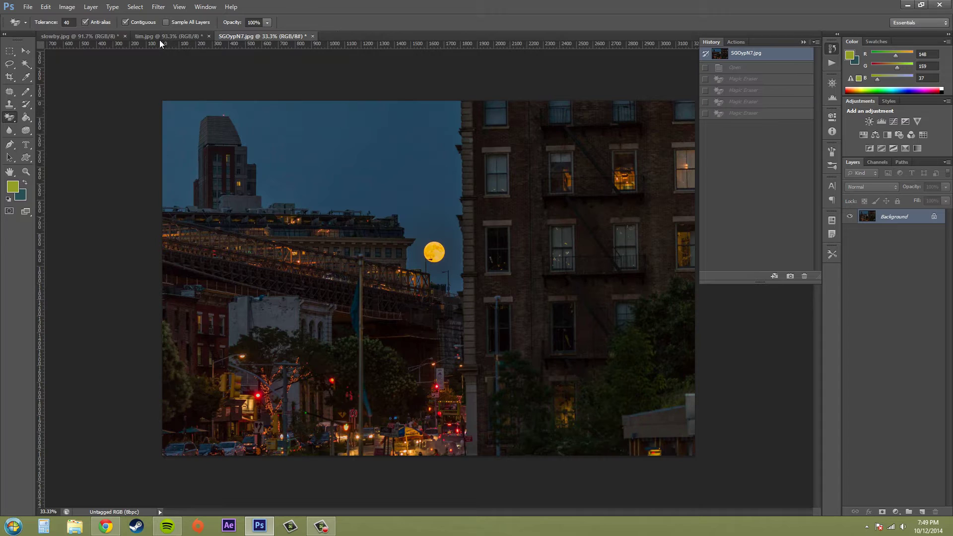
- Set tolerance to 30 and erase the blue sky to transparency
double_click(74, 22)
text(30)
click(383, 171)
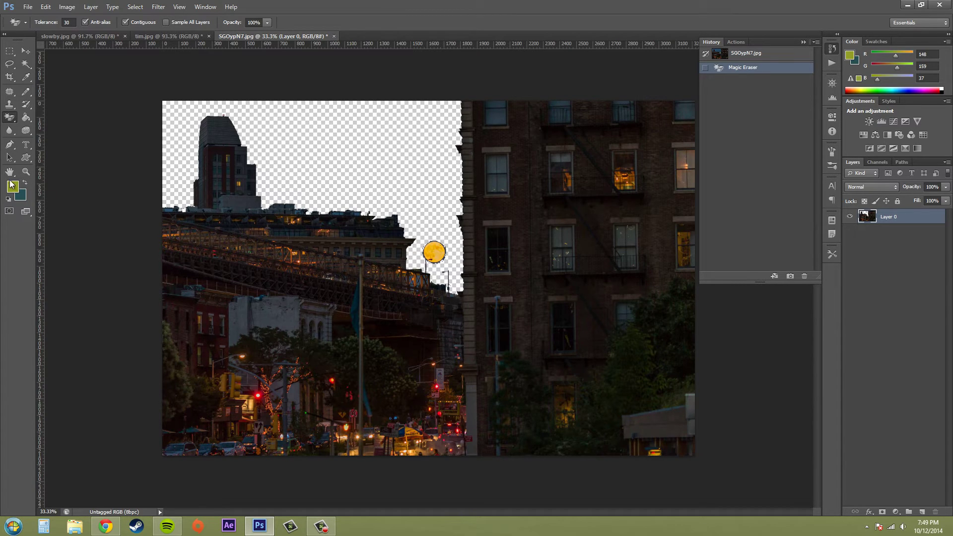
- Fill the erased sky with olive to check the cutout edges, then undo the fill
drag(25, 117, 64, 128)
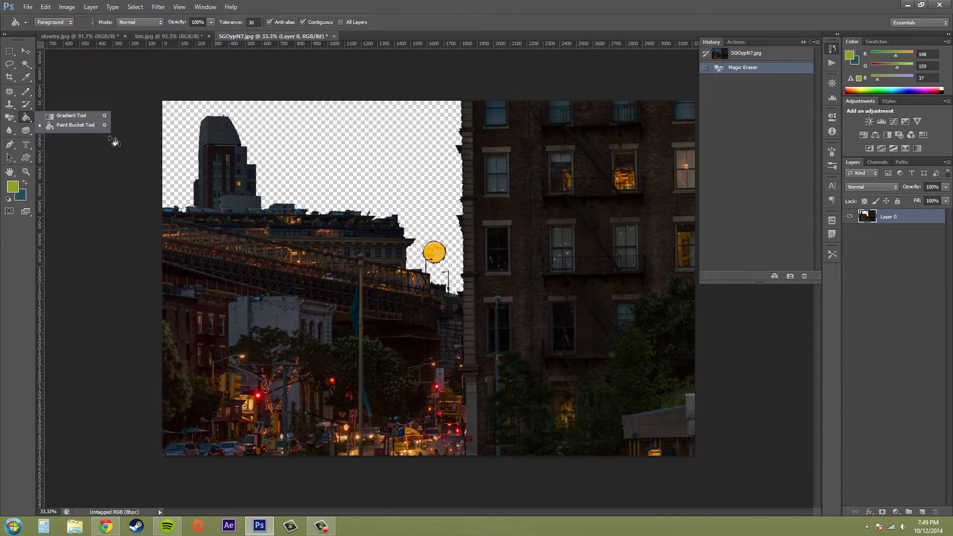
click(321, 130)
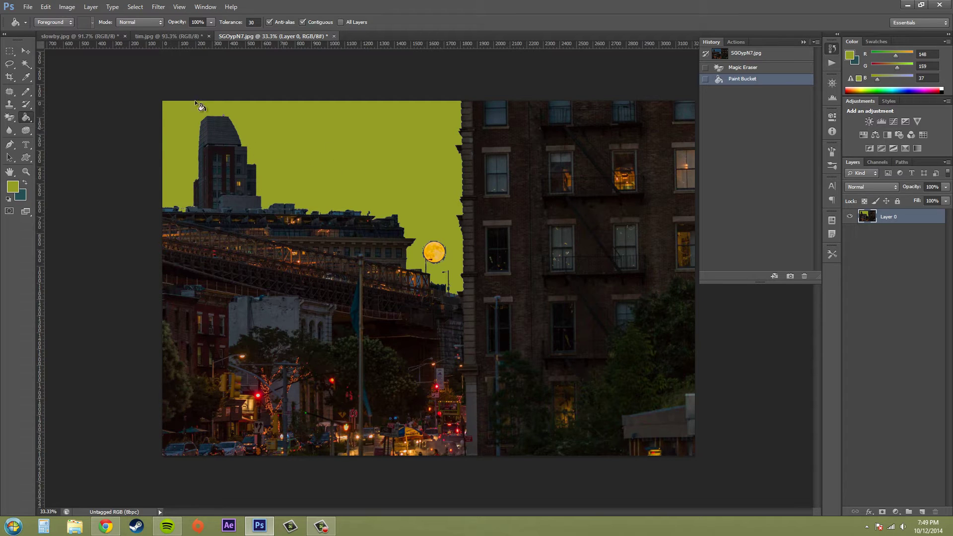
click(8, 118)
key(ctrl+z)
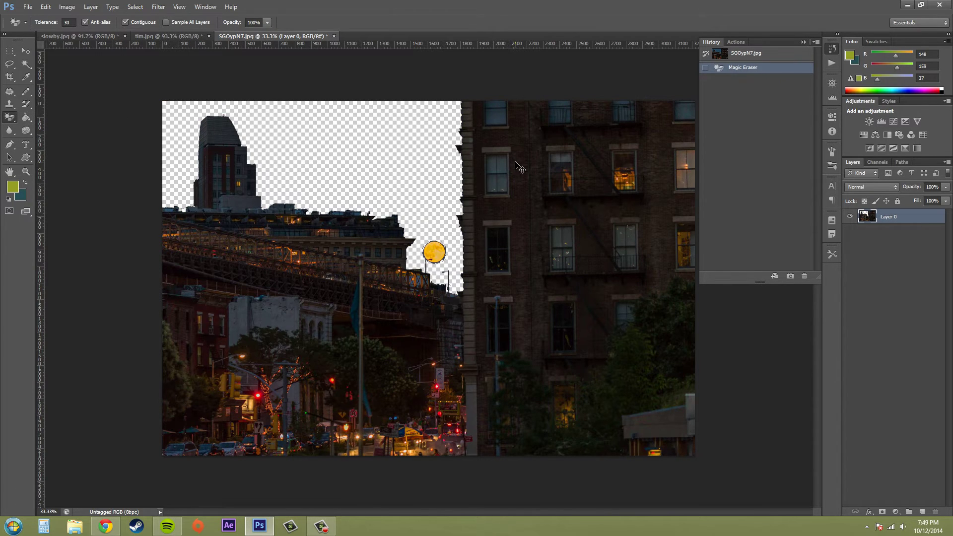
click(765, 53)
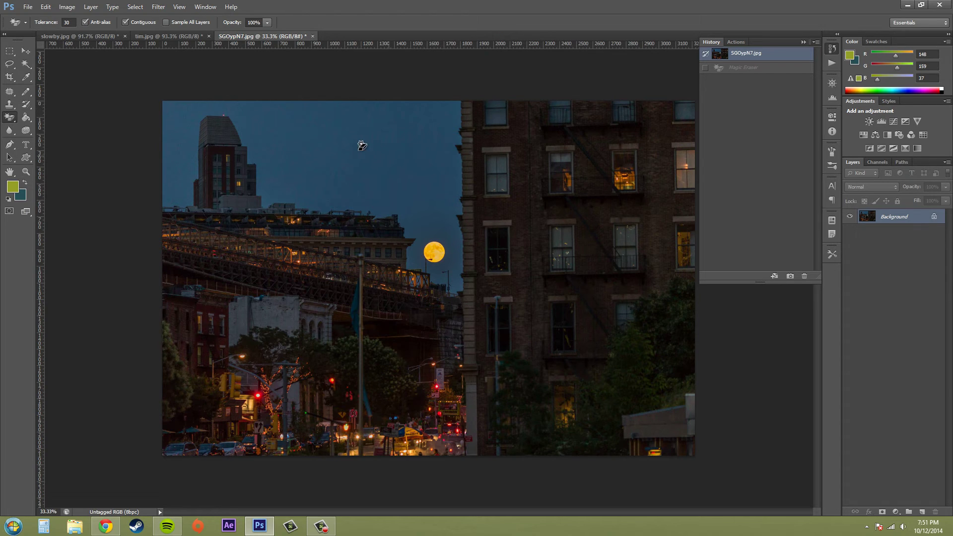
- Change the Magic Eraser tolerance from 30 to 25 and erase the blue sky
double_click(68, 22)
text(30)
double_click(65, 22)
text(25)
click(357, 152)
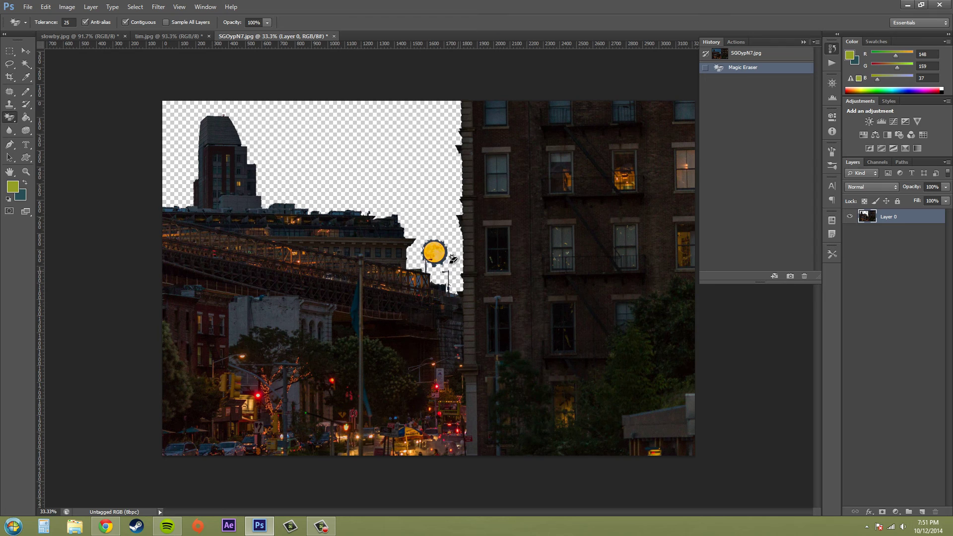
- Switch to the Background Eraser Tool with Sampling set to Once
right_click(12, 119)
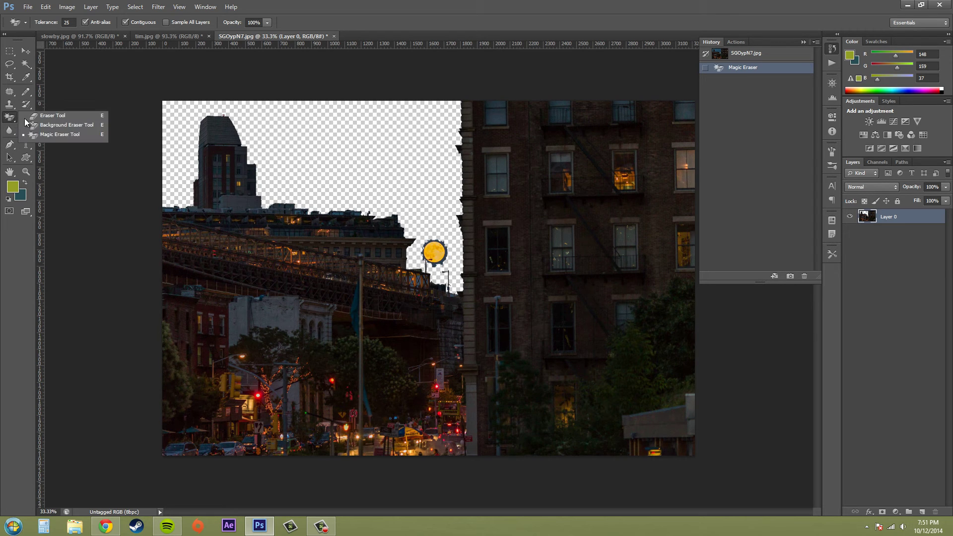
click(58, 125)
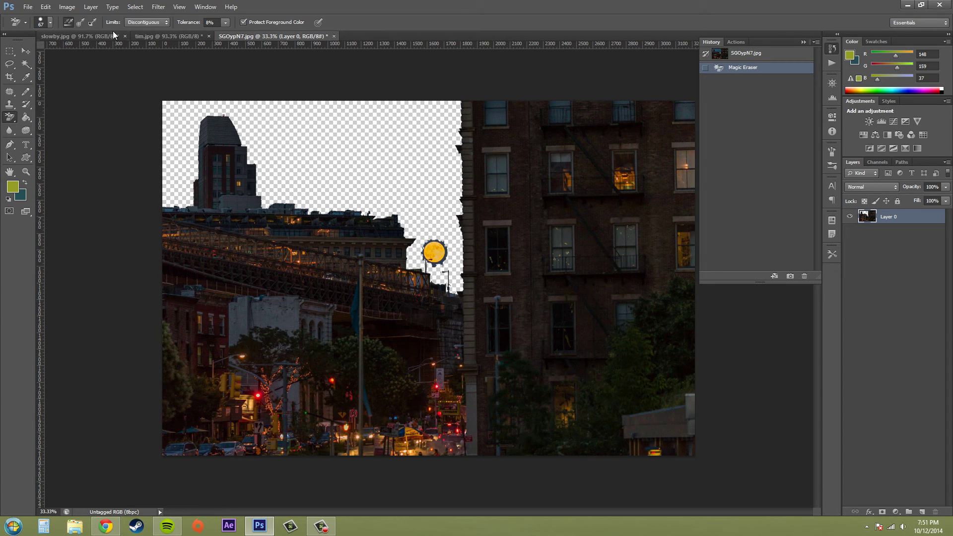
click(78, 23)
- Zoom in on the moon and erase the blue fringe around its edge
key(z)
mouse_move(445, 261)
mouse_down()
mouse_move(493, 255)
mouse_move(471, 269)
mouse_move(488, 242)
mouse_move(475, 263)
mouse_move(485, 235)
mouse_move(474, 175)
mouse_move(443, 163)
mouse_move(396, 171)
mouse_move(373, 193)
mouse_move(381, 253)
mouse_move(418, 280)
mouse_move(464, 274)
mouse_up()
key(e)
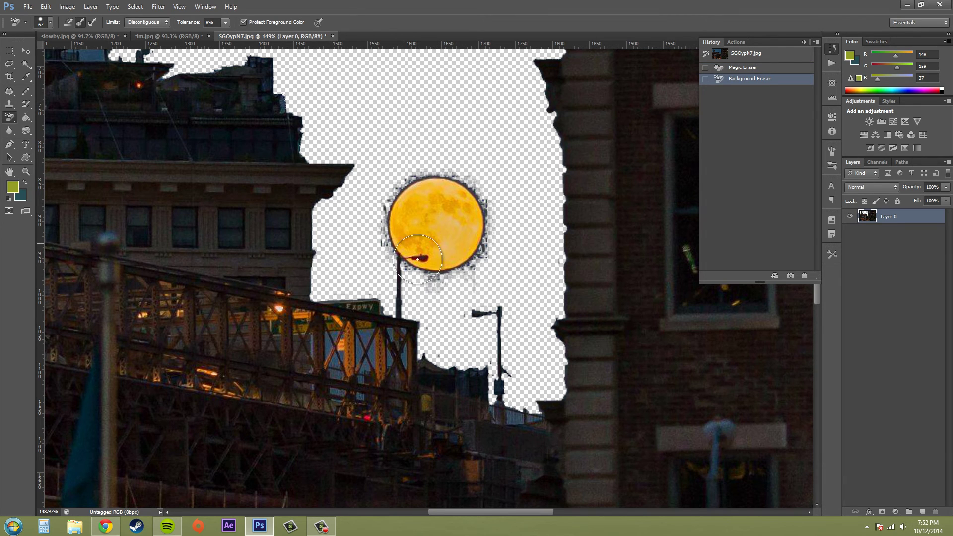
mouse_move(340, 211)
mouse_down()
mouse_move(388, 202)
mouse_move(363, 250)
mouse_move(507, 217)
mouse_move(435, 169)
mouse_up()
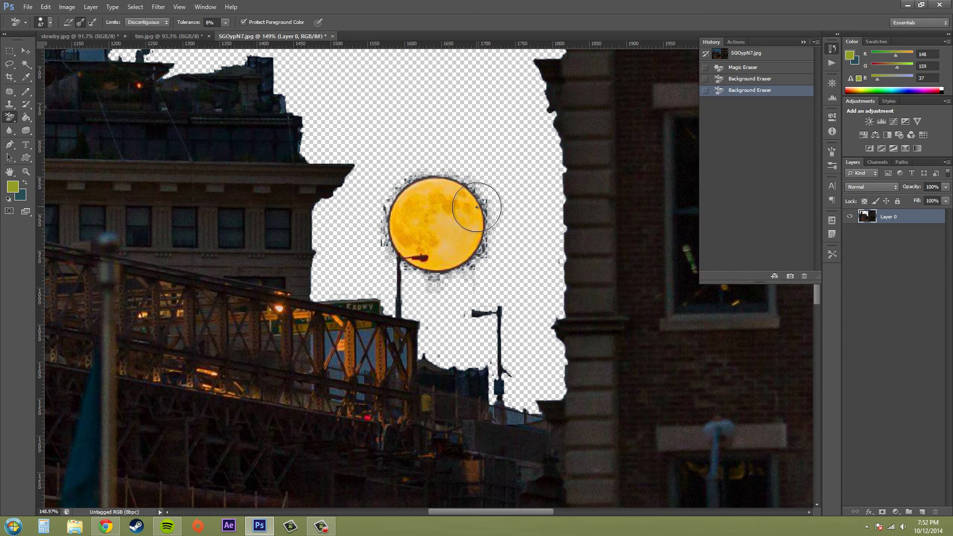
- Clear leftover sky around the rooftop antenna, then zoom back out to the whole photo
scroll(477, 207, down, 1)
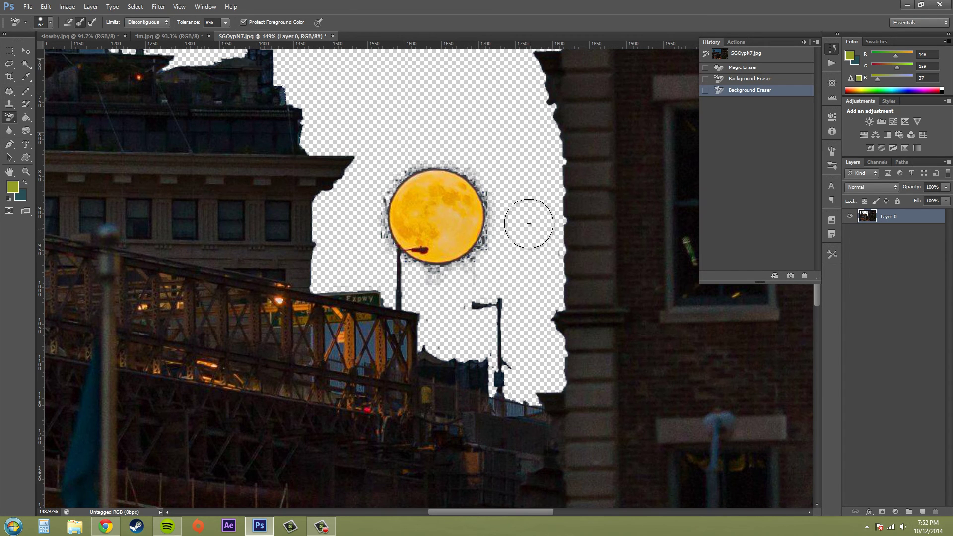
key(ctrl+space)
mouse_move(530, 221)
mouse_down()
mouse_move(387, 226)
mouse_move(425, 236)
mouse_move(426, 304)
mouse_up()
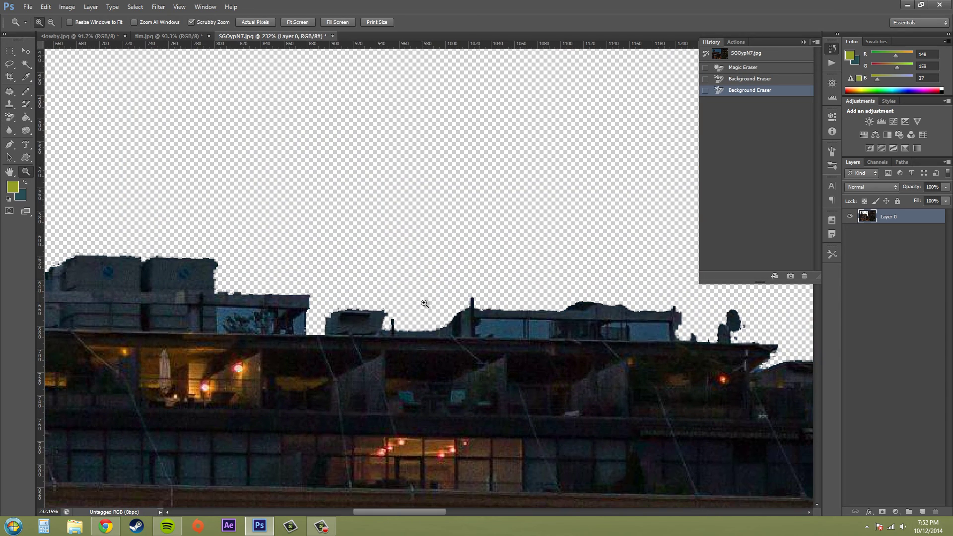
drag(730, 319, 726, 320)
key(ctrl+space)
drag(606, 273, 551, 249)
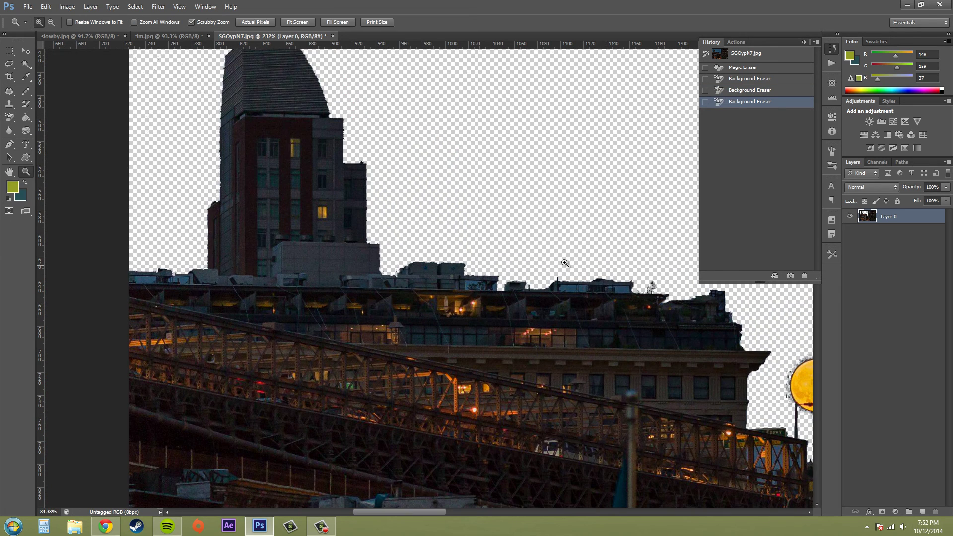
drag(460, 511, 521, 510)
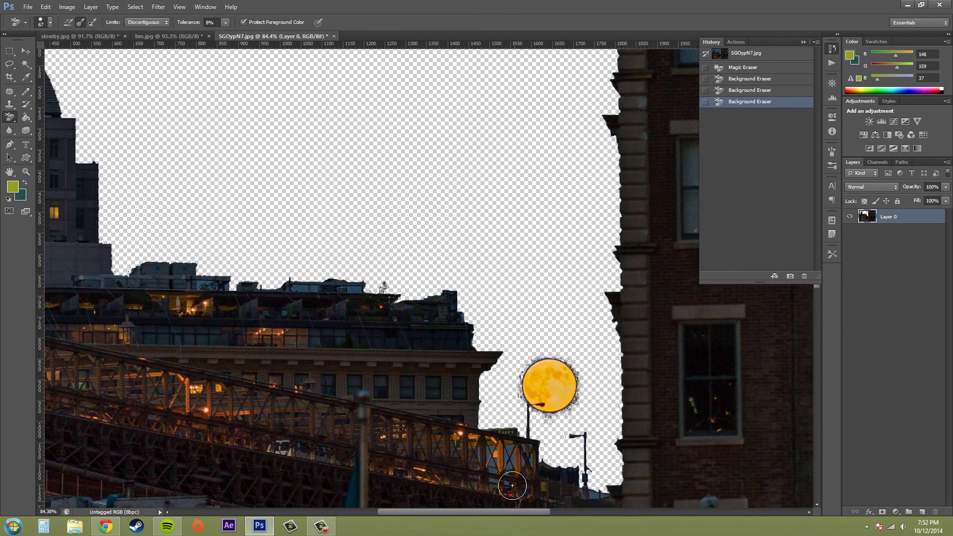
scroll(513, 387, down, 1)
drag(556, 260, 511, 255)
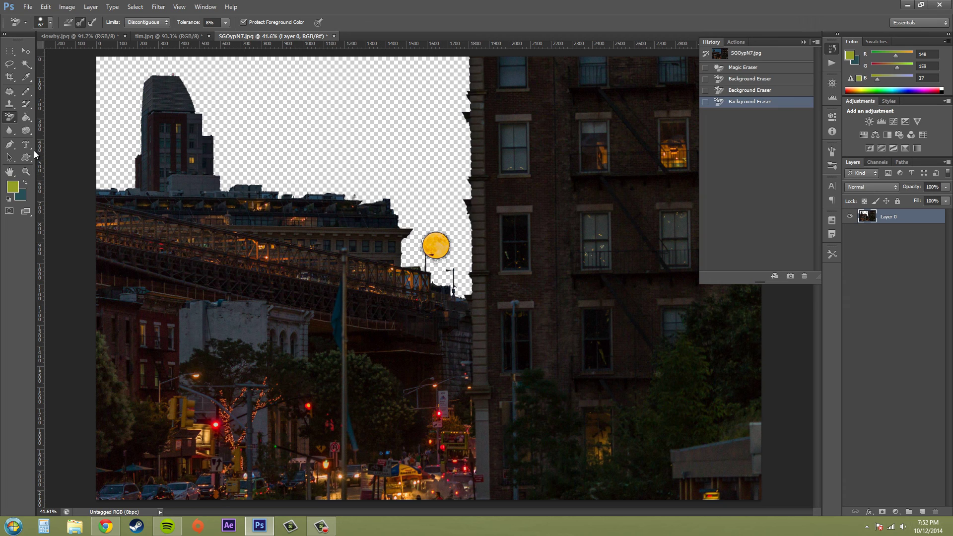
right_click(10, 117)
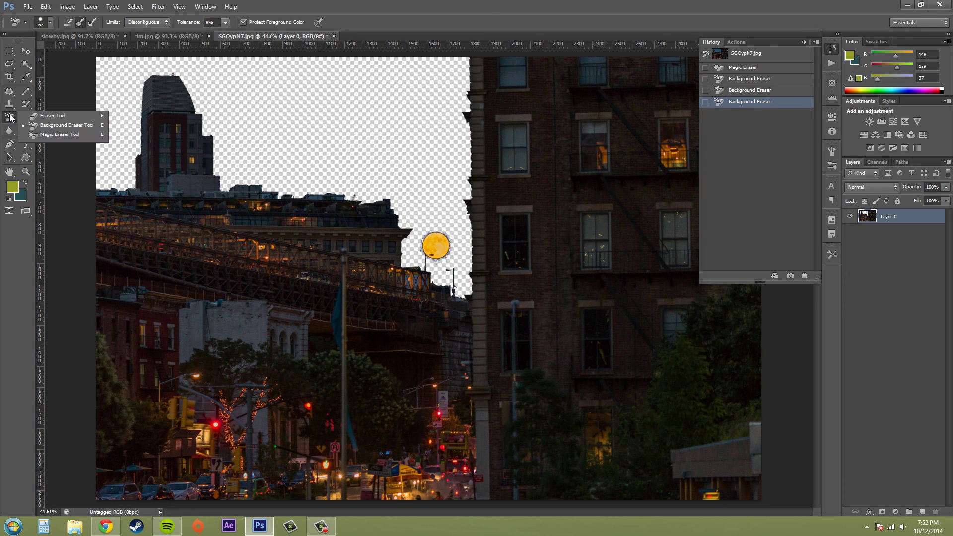